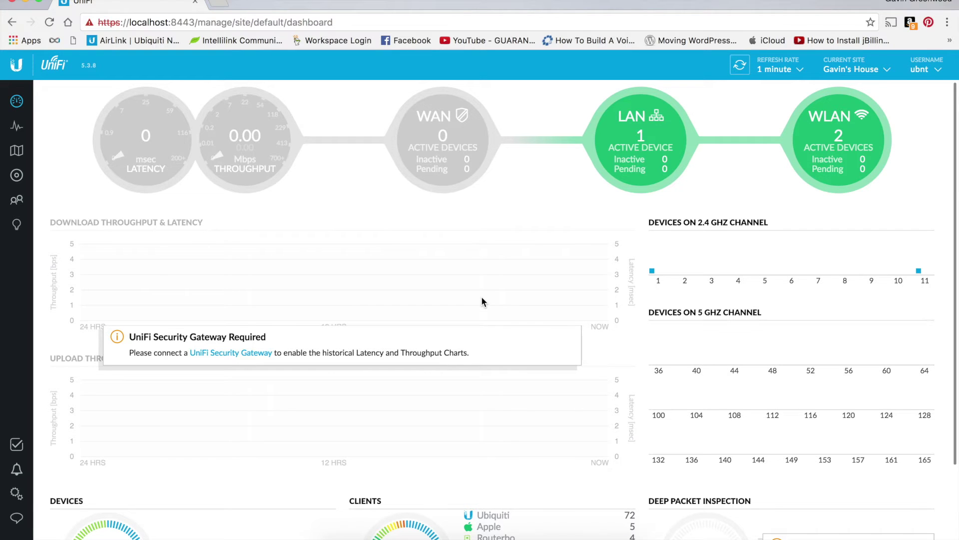
Scroll the dashboard and open the Devices list showing the POE-150W switch and two UniFi APs.
scroll(483, 302, down, 3)
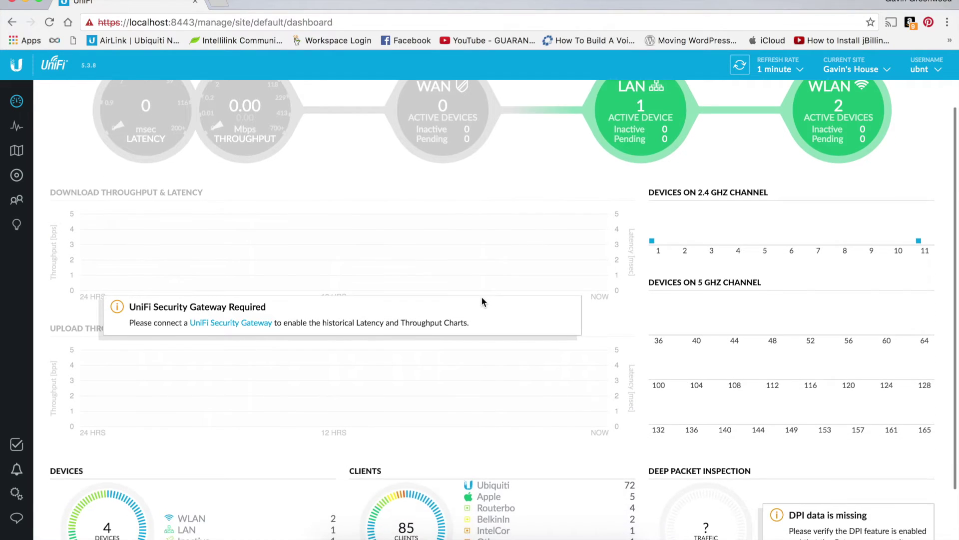
scroll(481, 297, up, 1)
scroll(481, 297, down, 2)
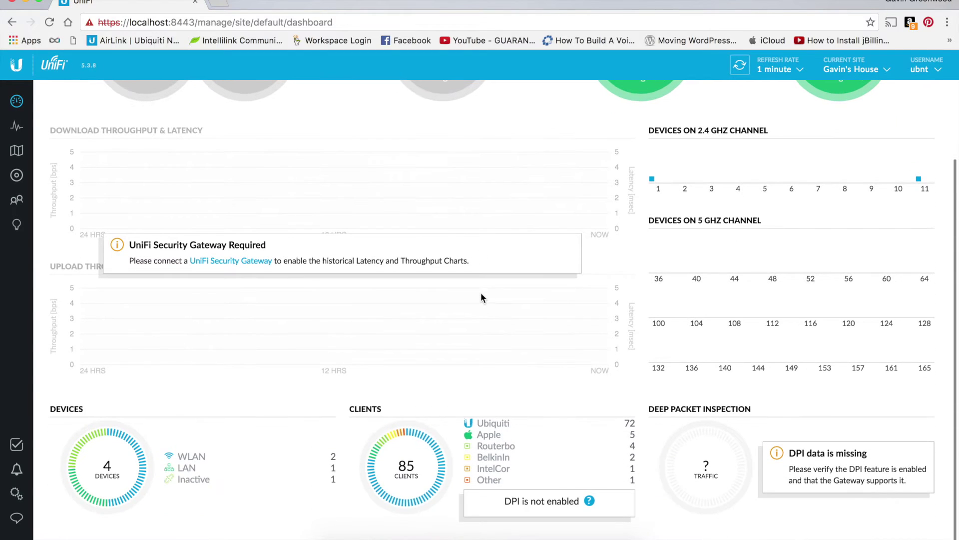
click(108, 483)
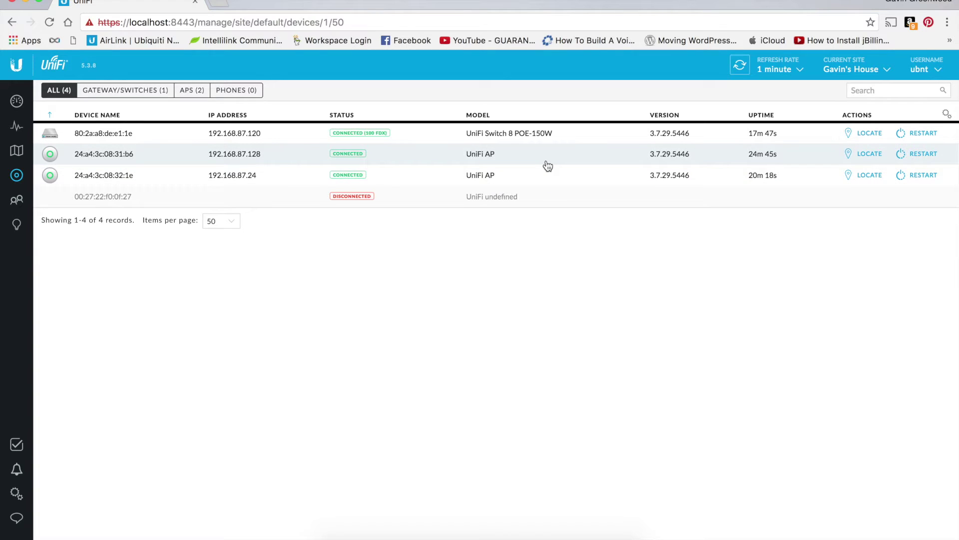
Inspect the 24:a4:3c:08:32:1e access point's wired uplink and radio statistics.
click(545, 173)
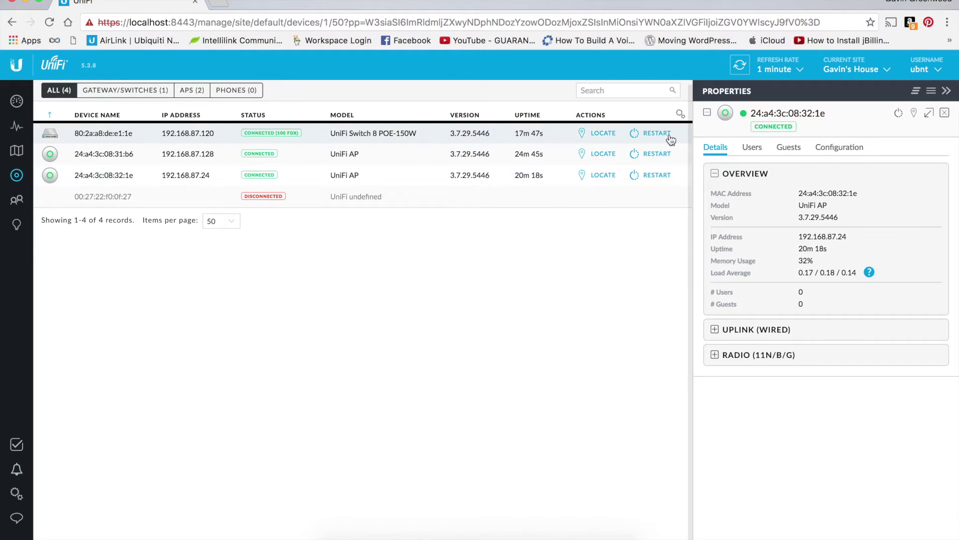
click(717, 330)
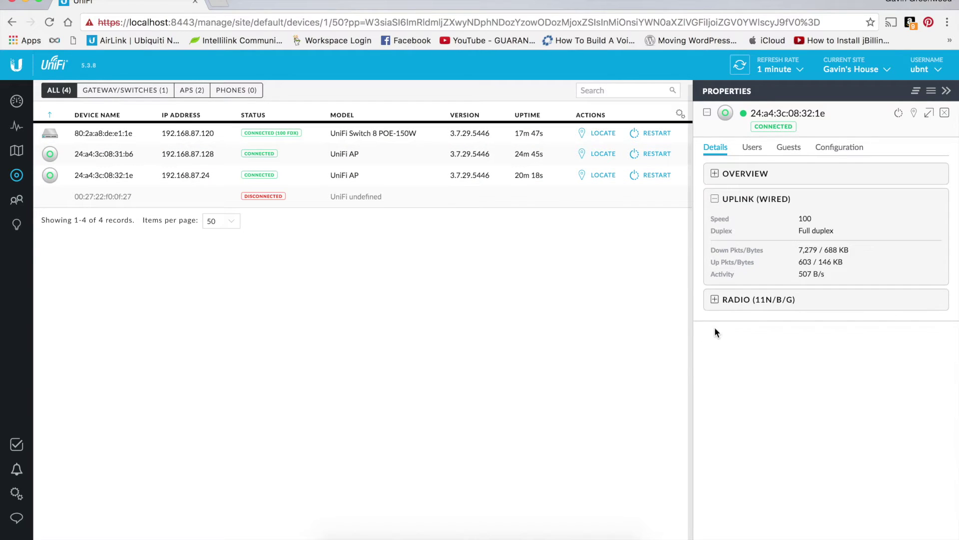
click(716, 301)
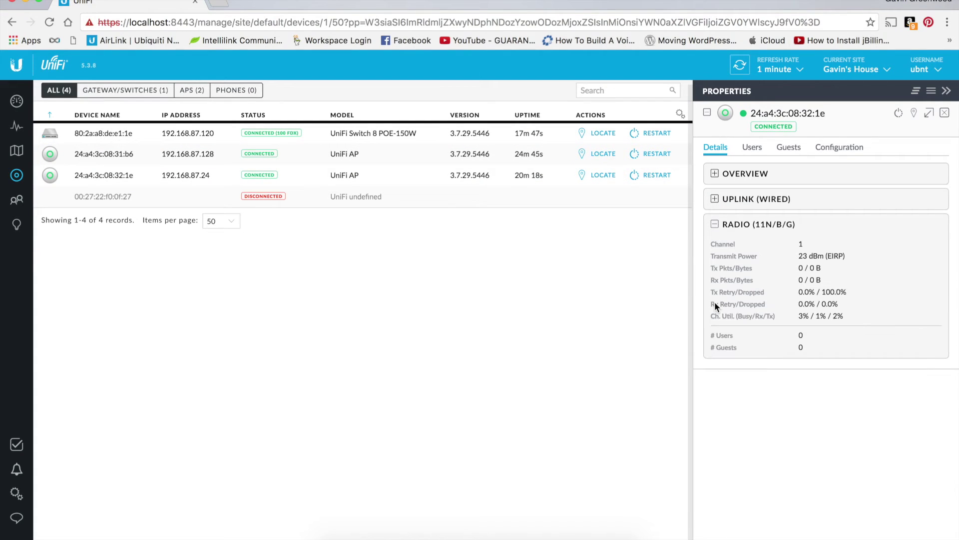
click(716, 228)
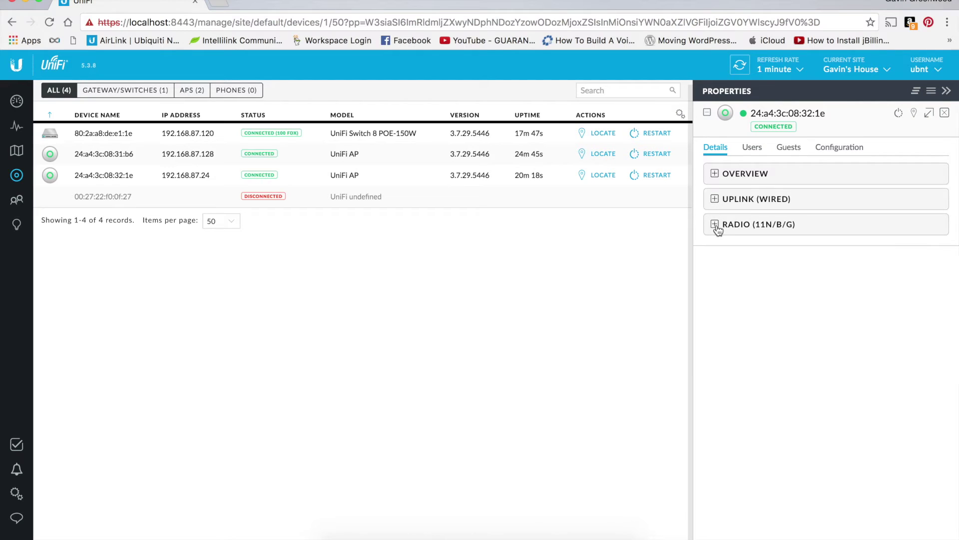
Show the switch's port list: Ports 1–3 on 24V Passive, Ports 4–8 on PoE+.
click(422, 135)
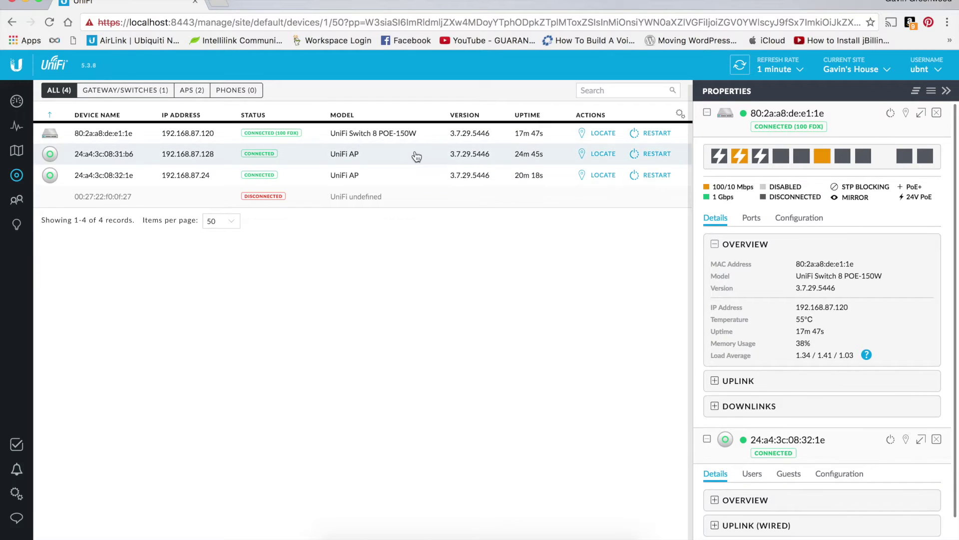
mouse_move(723, 160)
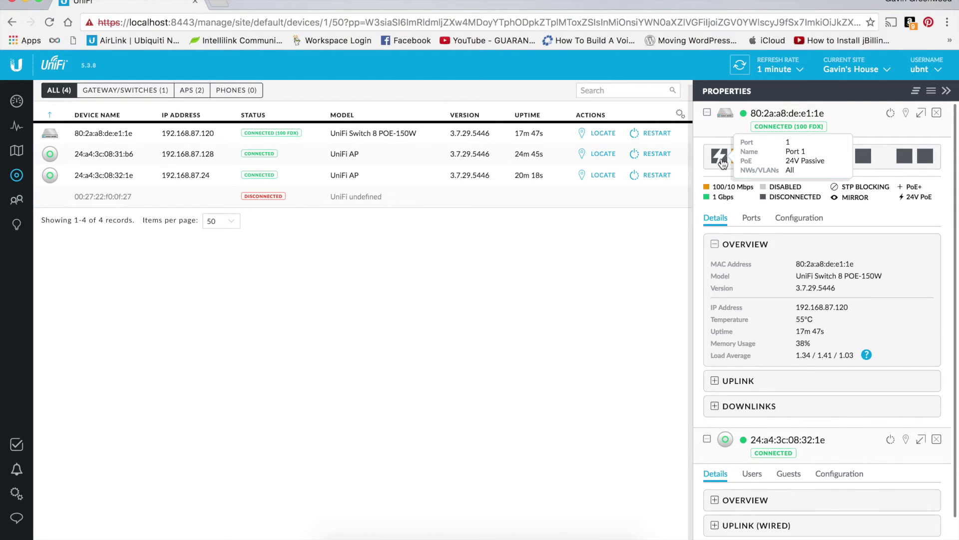
click(722, 163)
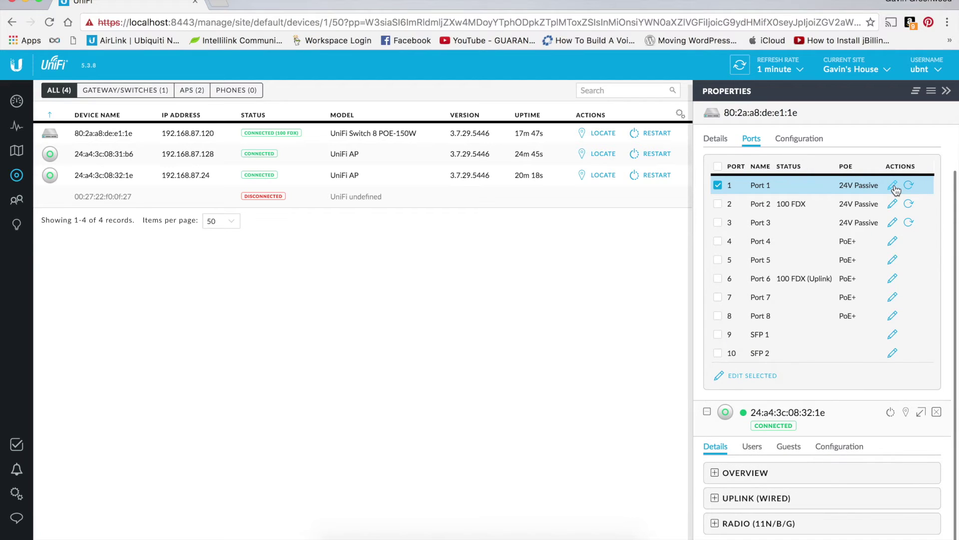
Apply Port 1's settings with PoE kept at 24V Passive and dismiss the confirmation.
click(893, 186)
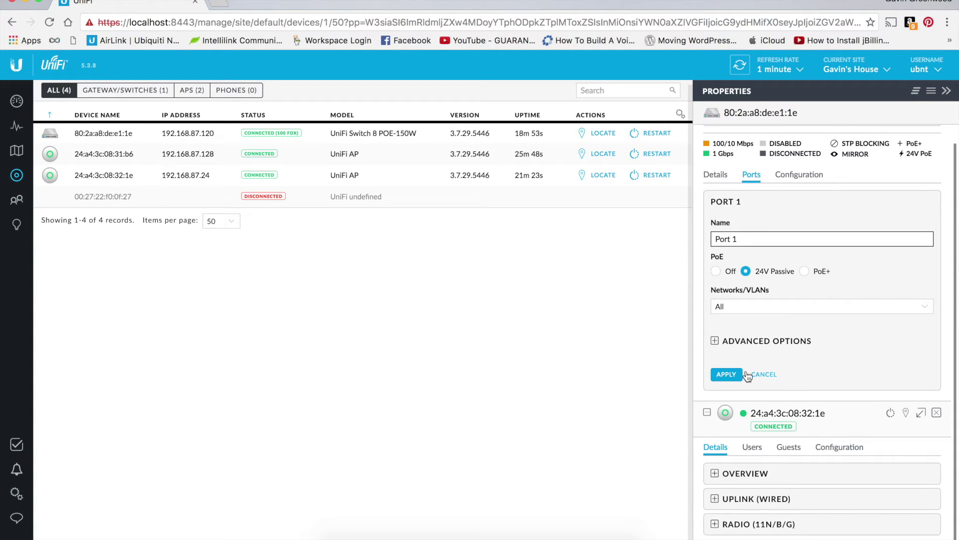
click(728, 374)
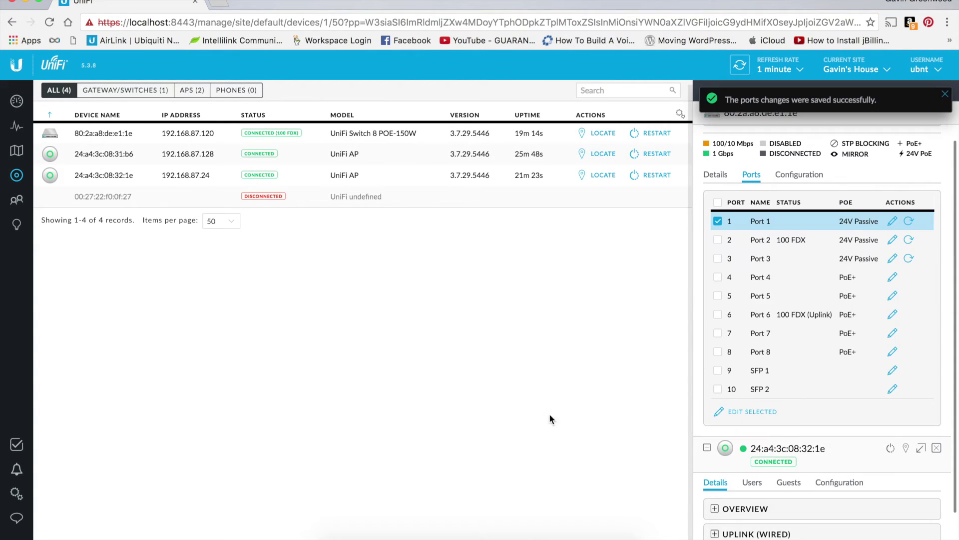
click(944, 94)
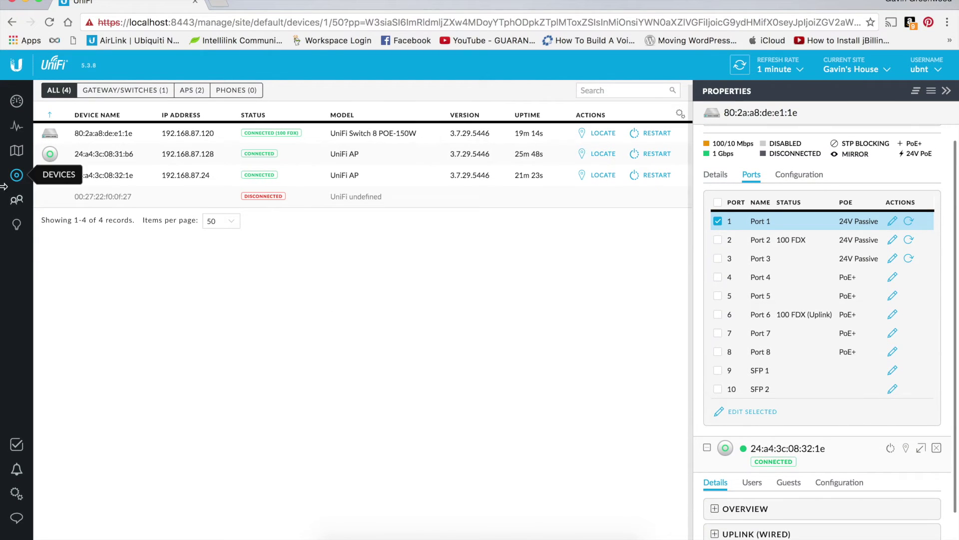
Place the switch and APs 24:a4:3c:08:32:1e and 24:a4:3c:08:31:b6 on the floor plan, then show clients.
click(21, 159)
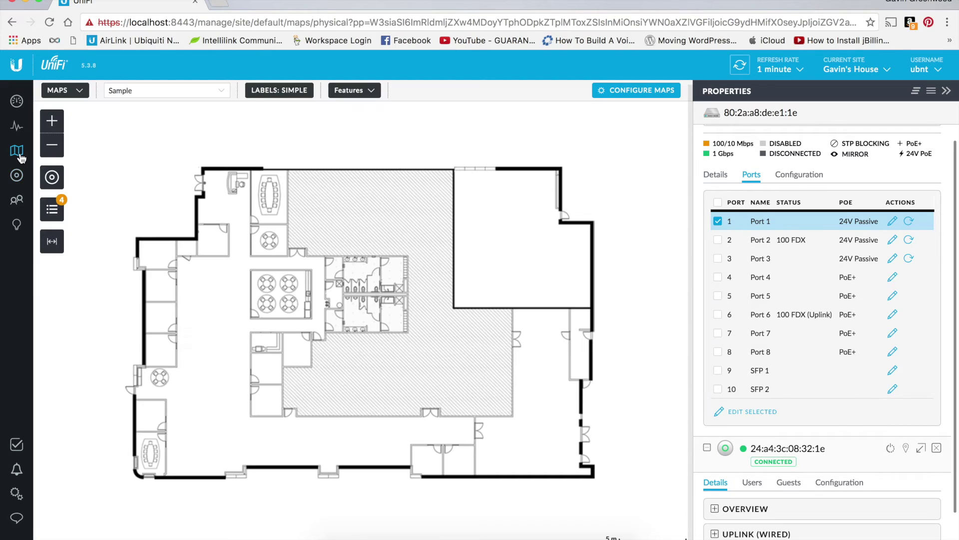
click(52, 209)
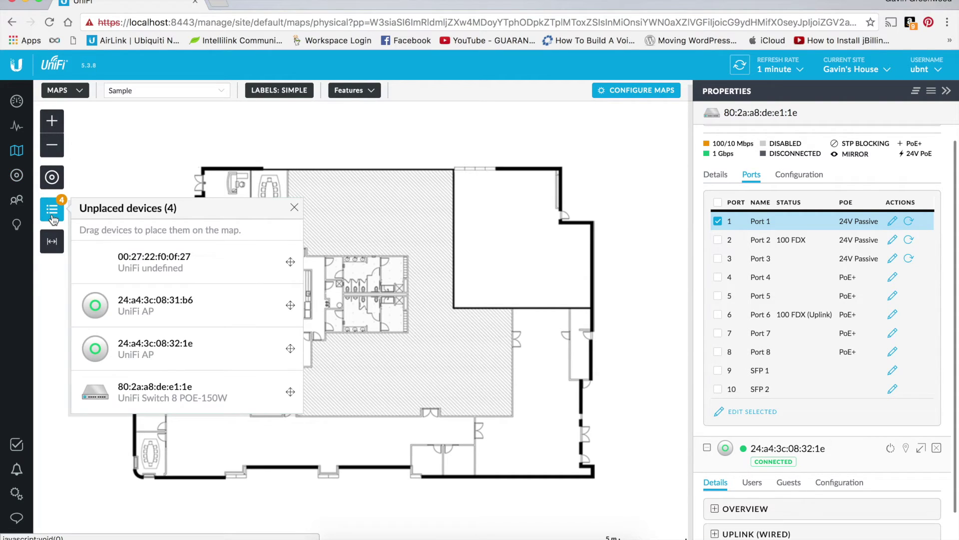
drag(130, 398, 407, 351)
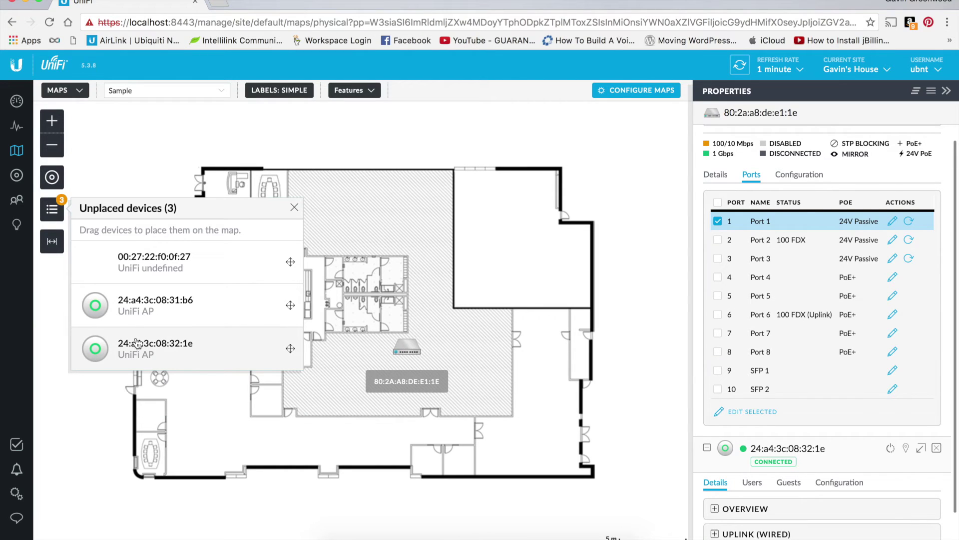
drag(135, 344, 335, 221)
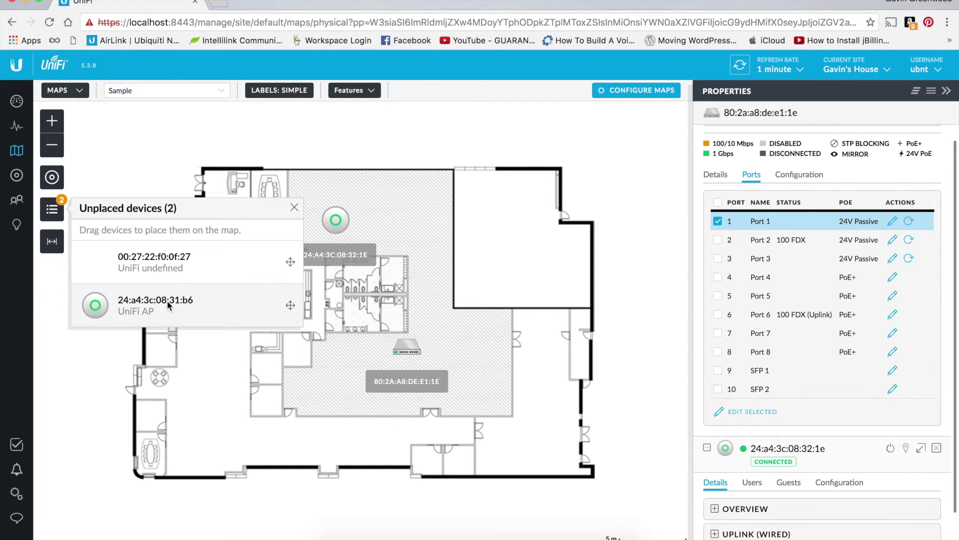
drag(164, 306, 534, 434)
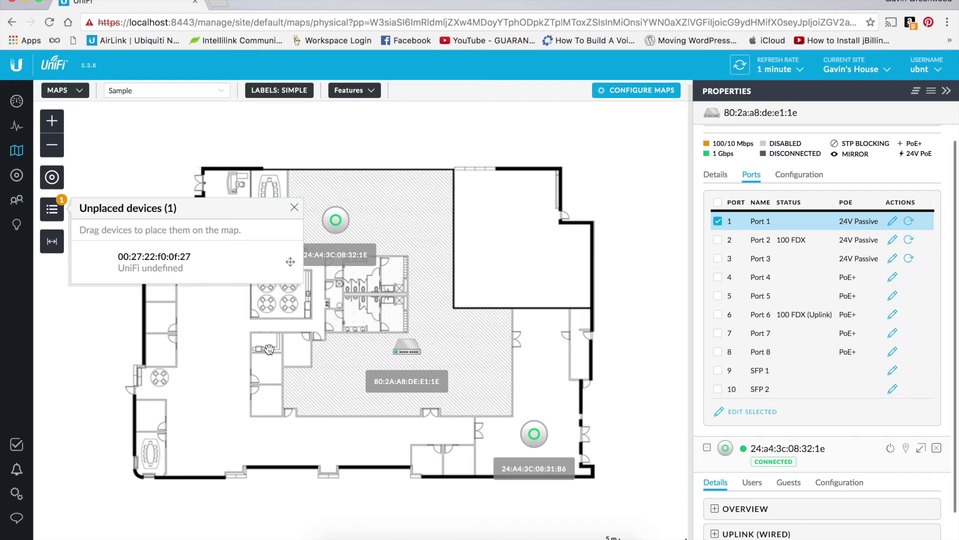
click(294, 207)
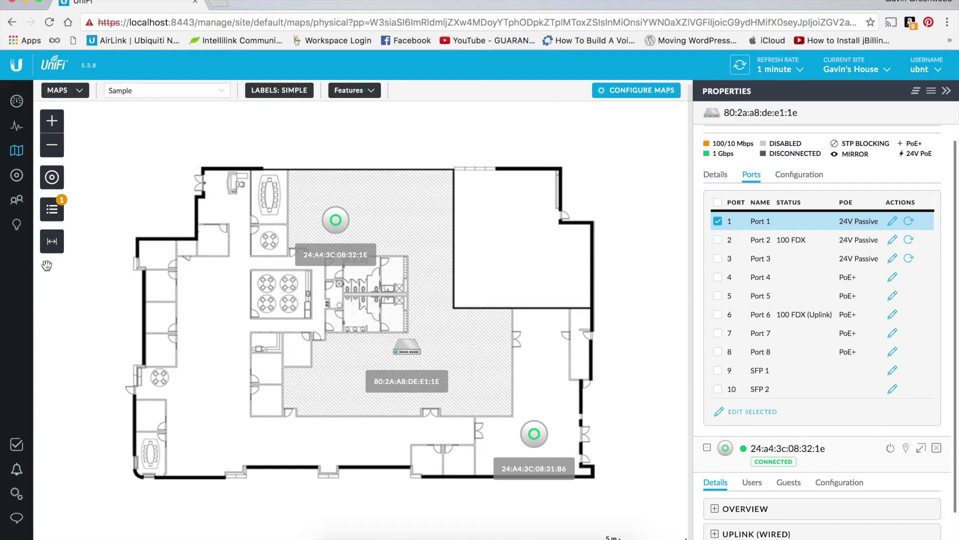
click(16, 199)
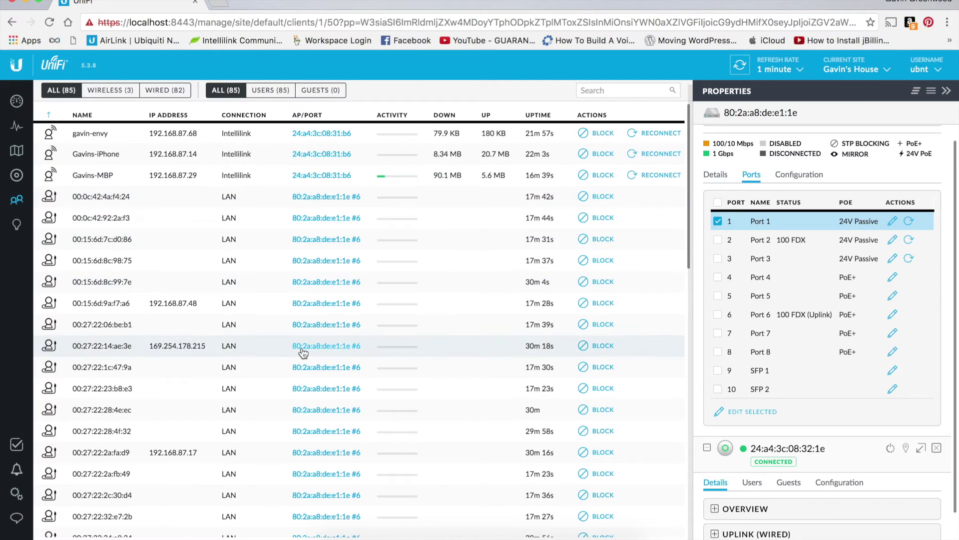
Browse the clients list, view the Apple laptop client, then show the statistics overview.
scroll(301, 354, down, 5)
scroll(303, 352, down, 5)
scroll(304, 353, up, 10)
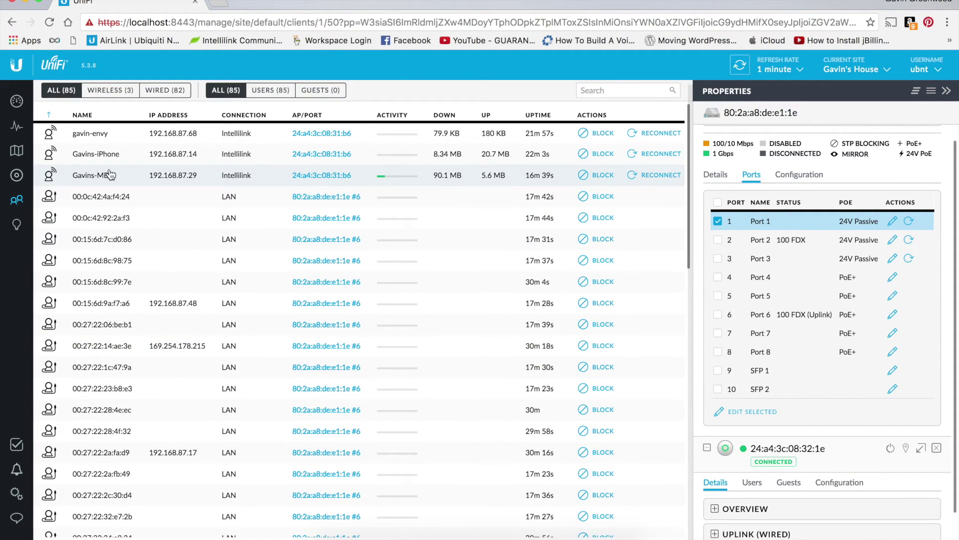
click(110, 175)
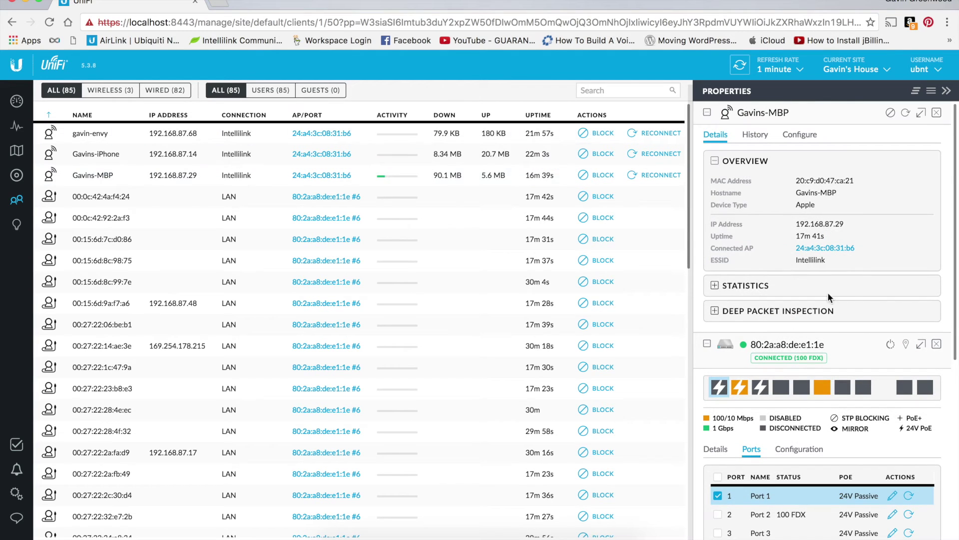
click(17, 129)
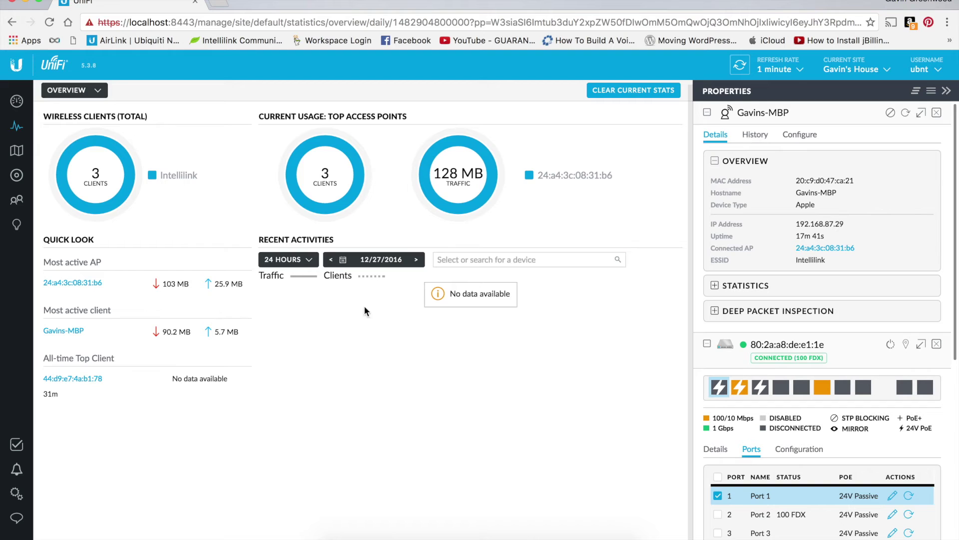
Load speedtest.net in a new browser tab.
click(216, 5)
text(speedtest.net)
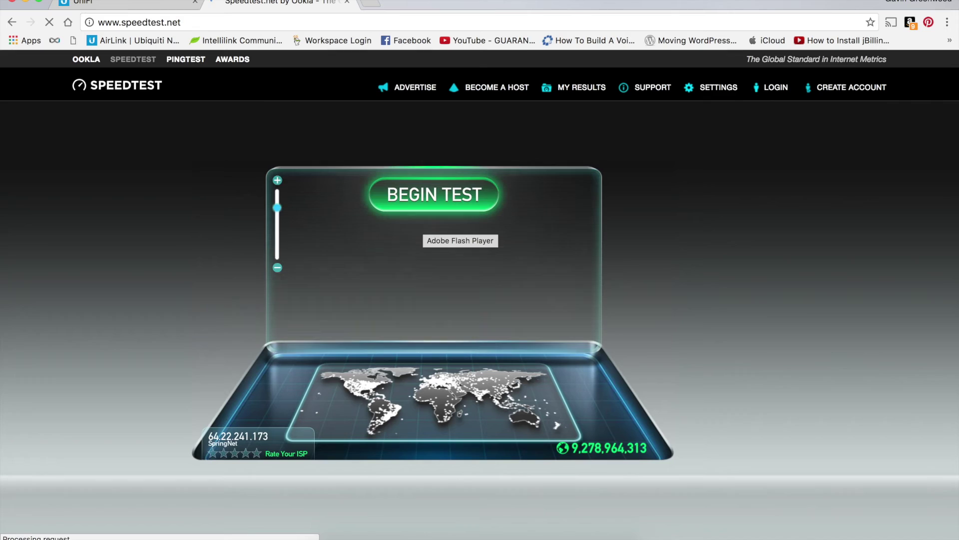
Check the Wi-Fi connection, run the speed test (15 ms ping, 13.23 Mbps), then close the tab.
alt+click(714, 0)
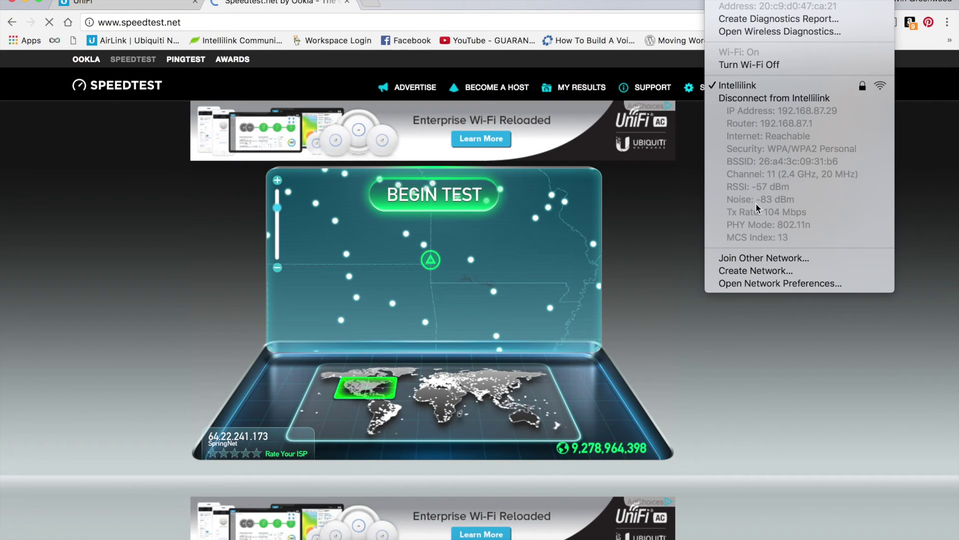
click(664, 184)
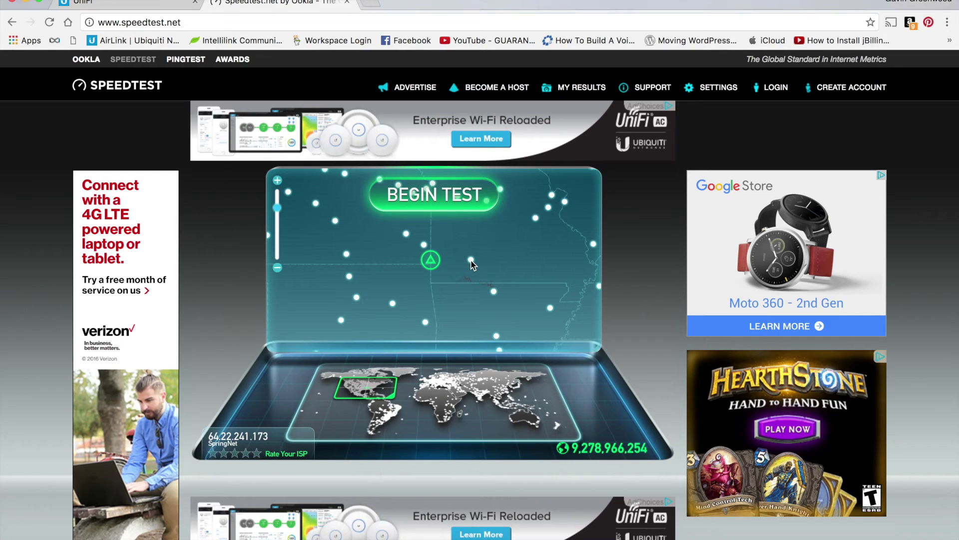
mouse_move(429, 259)
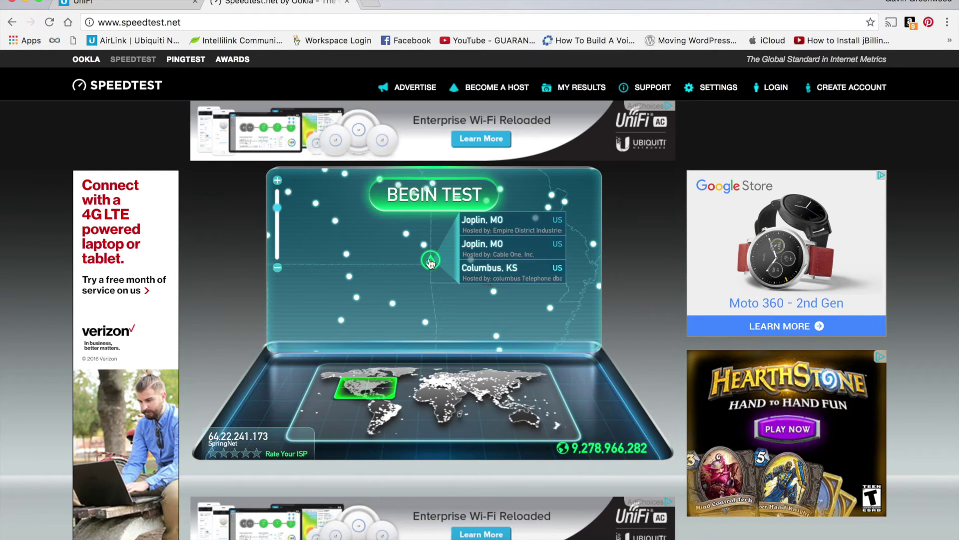
click(420, 200)
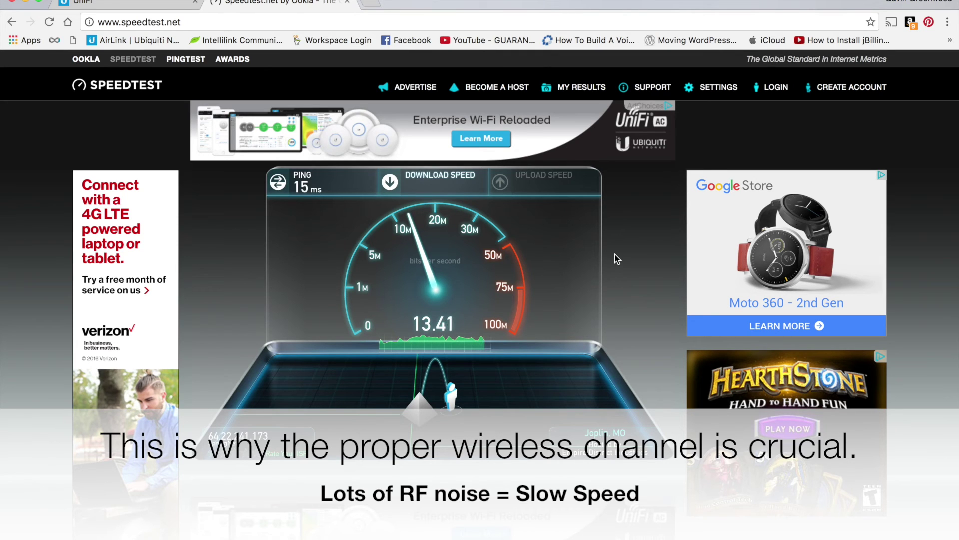
click(346, 3)
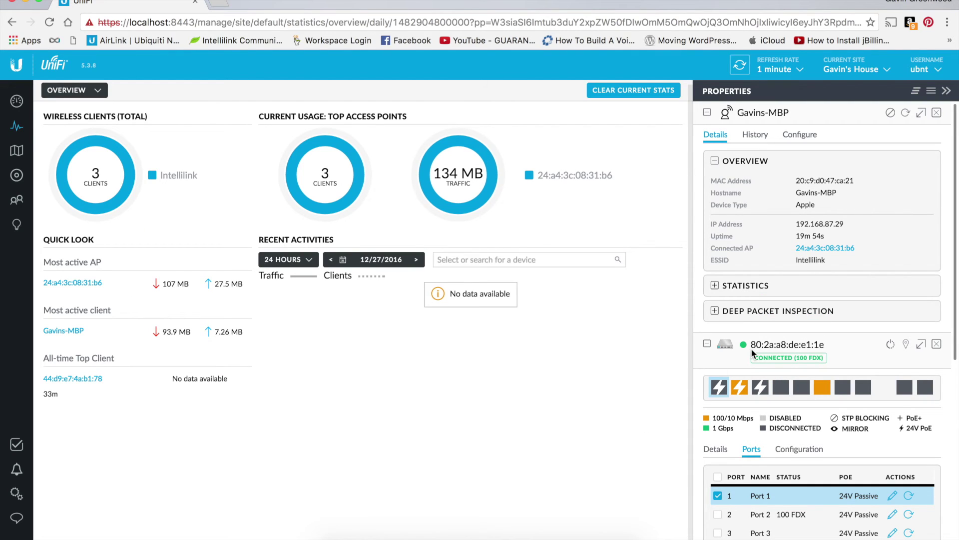
Expand the switch's Configuration sections: networks/VLANs, IP network, services and manage device.
scroll(750, 348, down, 5)
scroll(754, 355, up, 1)
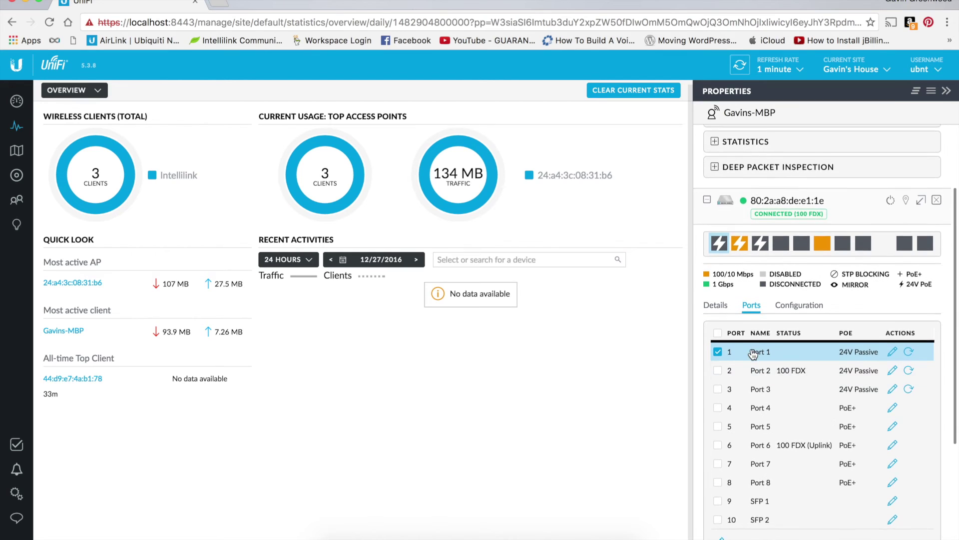
scroll(779, 300, down, 3)
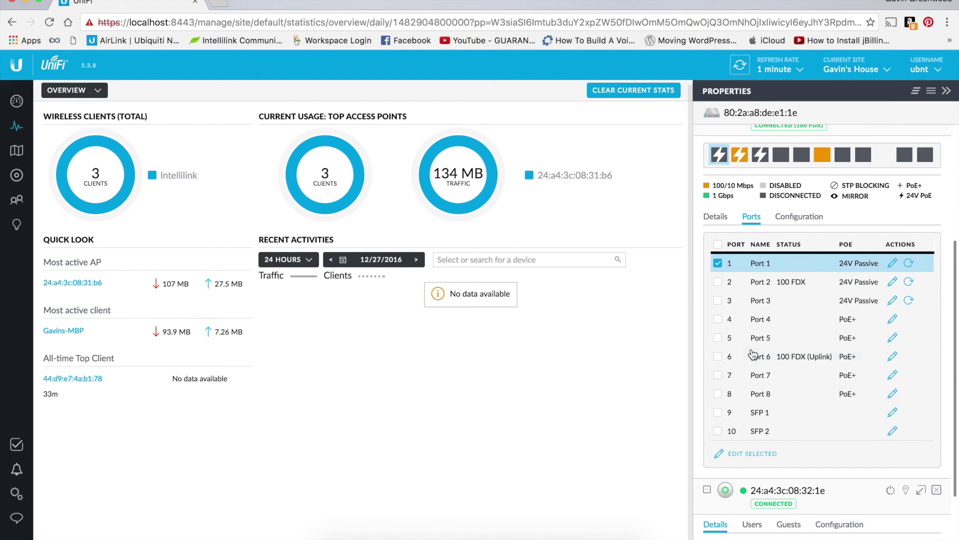
click(797, 220)
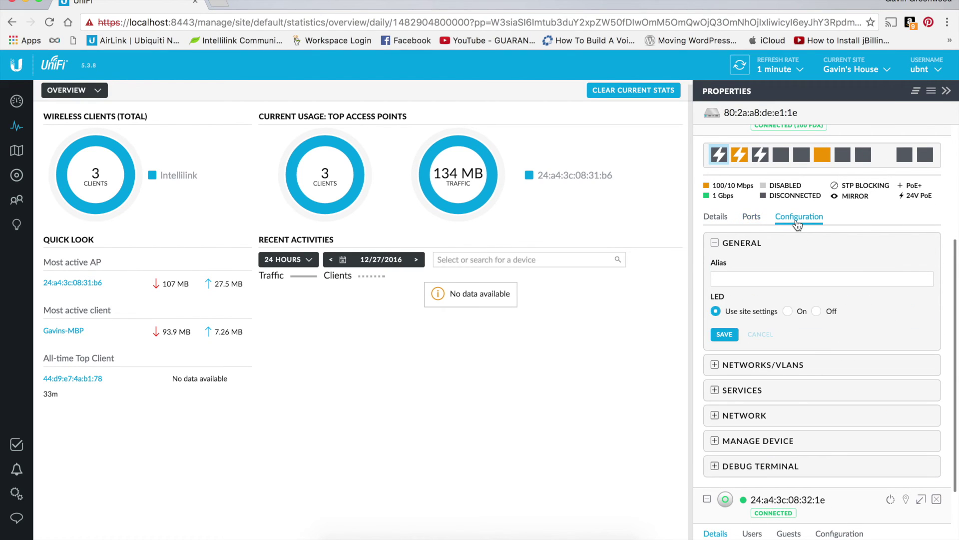
click(724, 365)
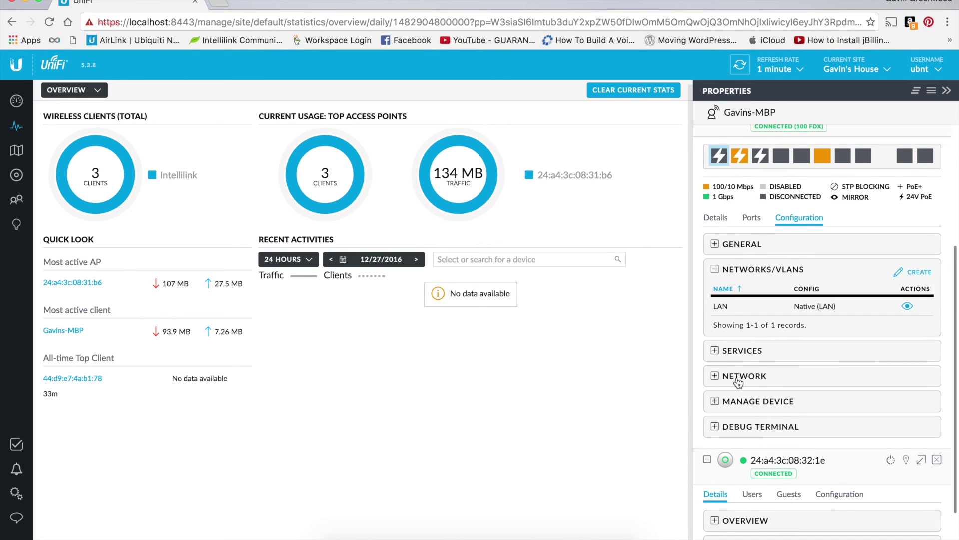
click(738, 379)
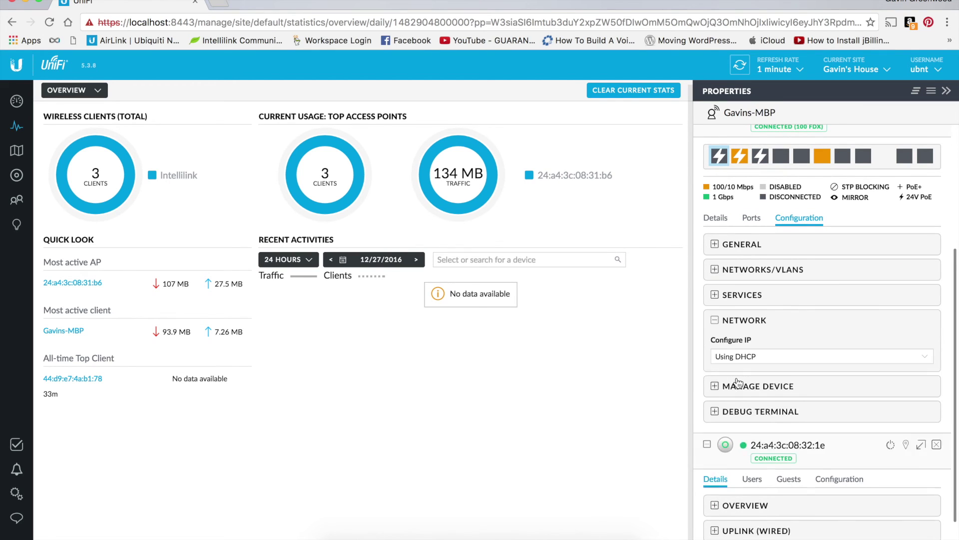
click(726, 295)
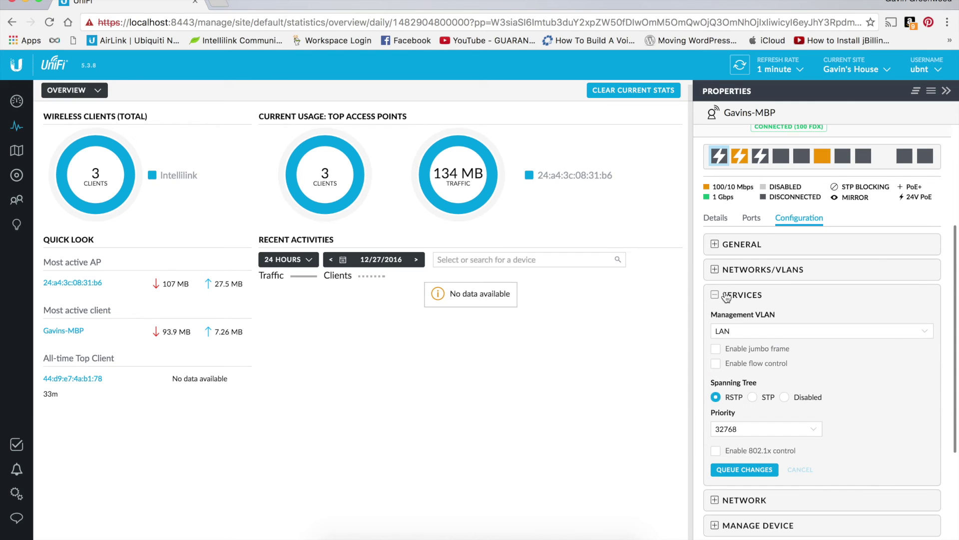
click(718, 524)
Open and close a debug terminal session on the switch, then go to Insights.
scroll(761, 422, down, 3)
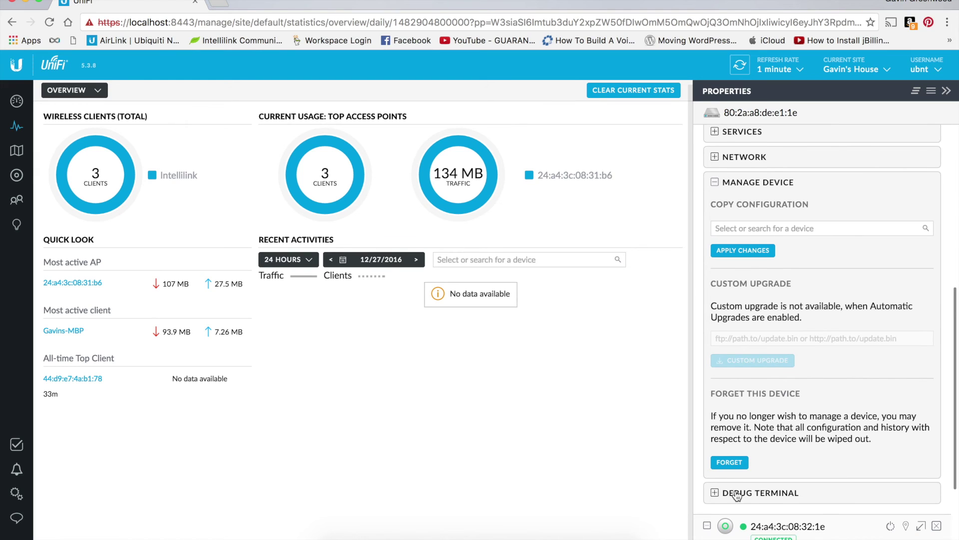
click(717, 491)
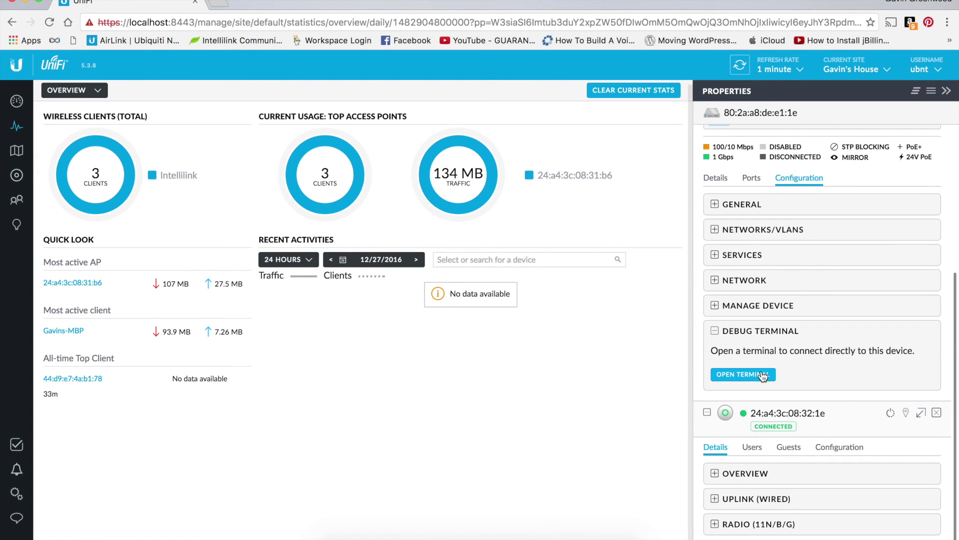
click(763, 375)
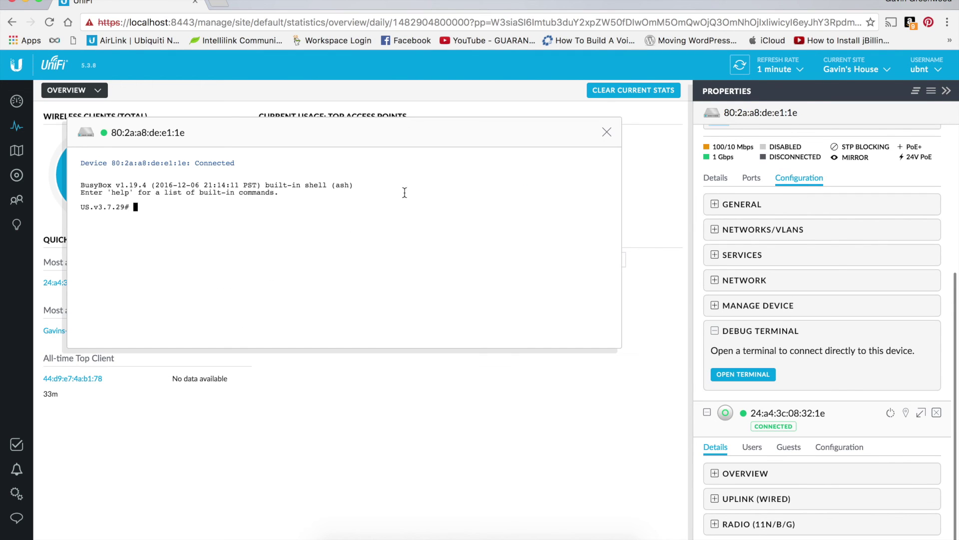
click(607, 133)
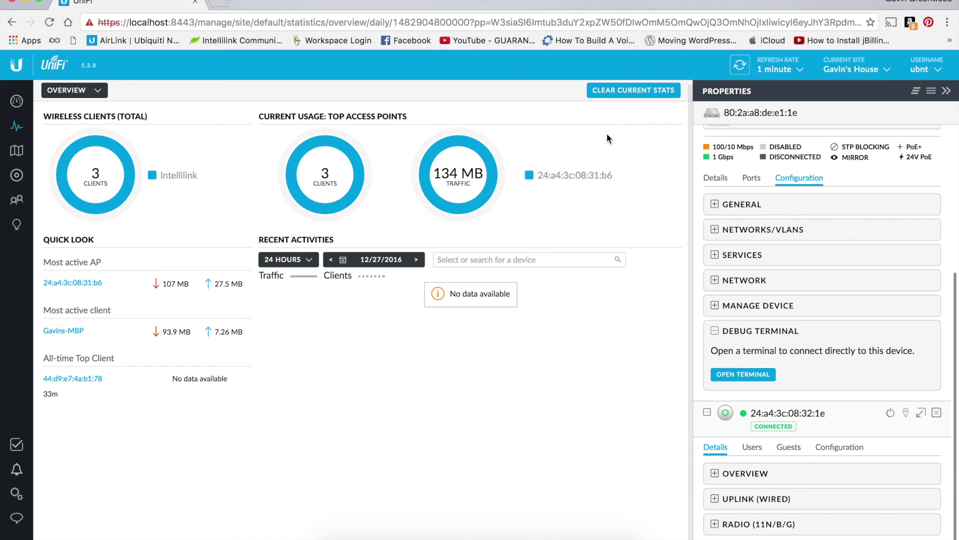
click(17, 224)
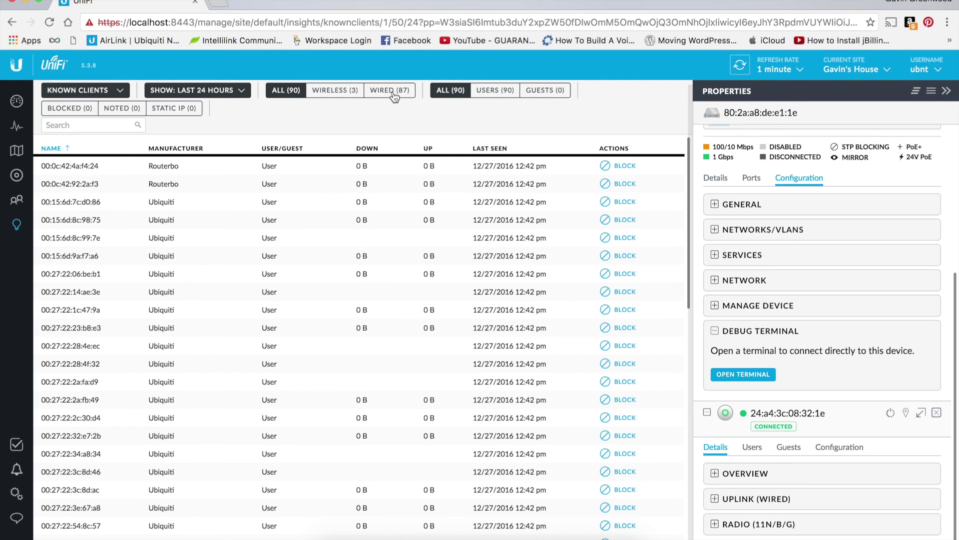
Scroll through the 90 known clients, all users with 0 guests.
scroll(293, 330, down, 10)
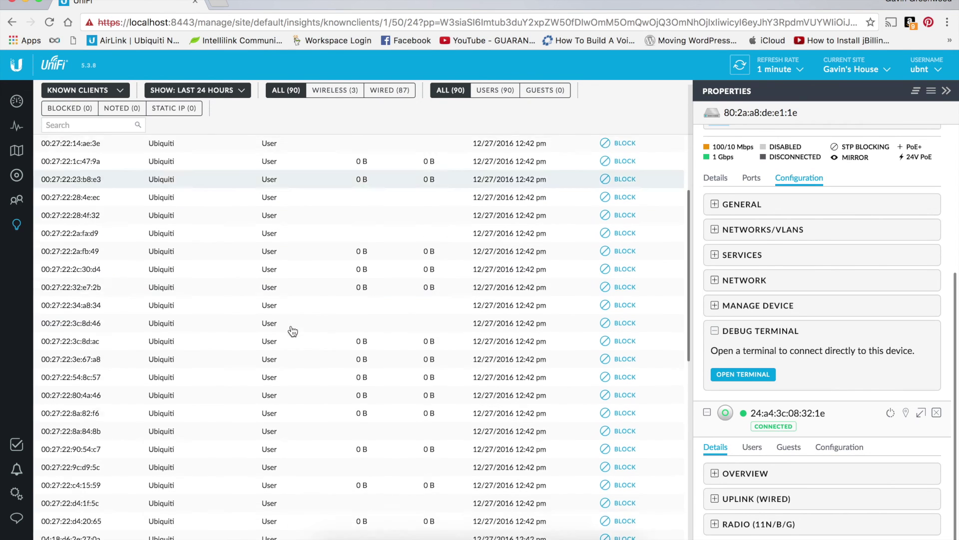
scroll(292, 331, up, 10)
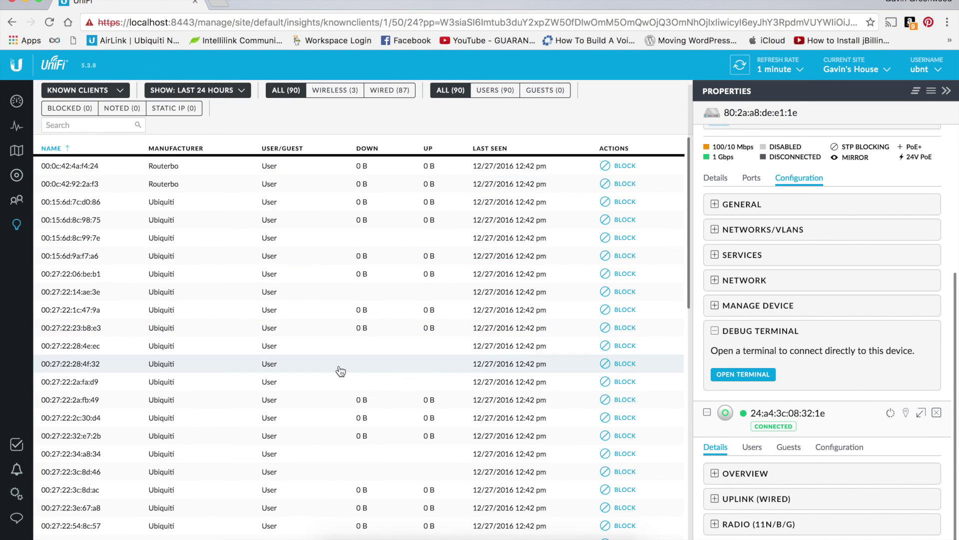
Open the Events log and scroll through the 223 events from the last hour.
click(16, 444)
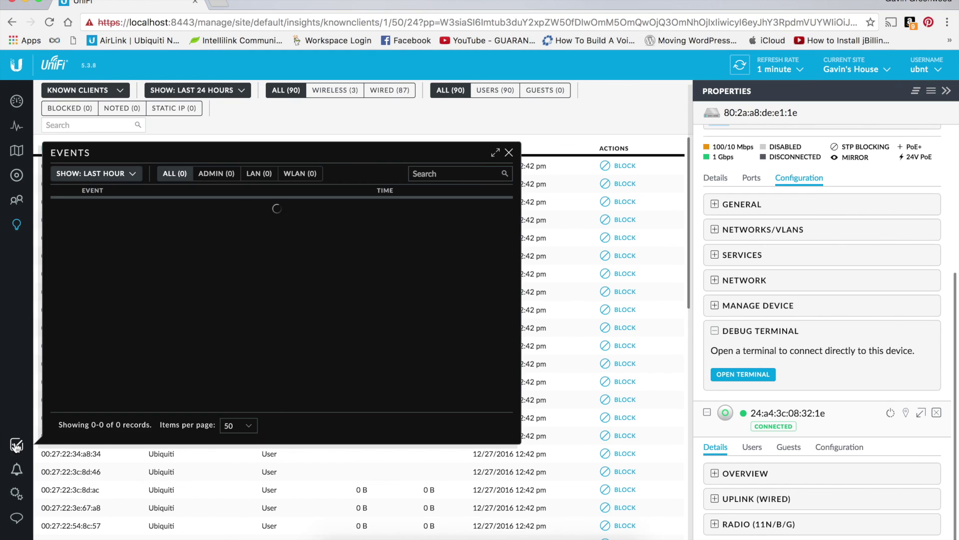
scroll(248, 317, down, 10)
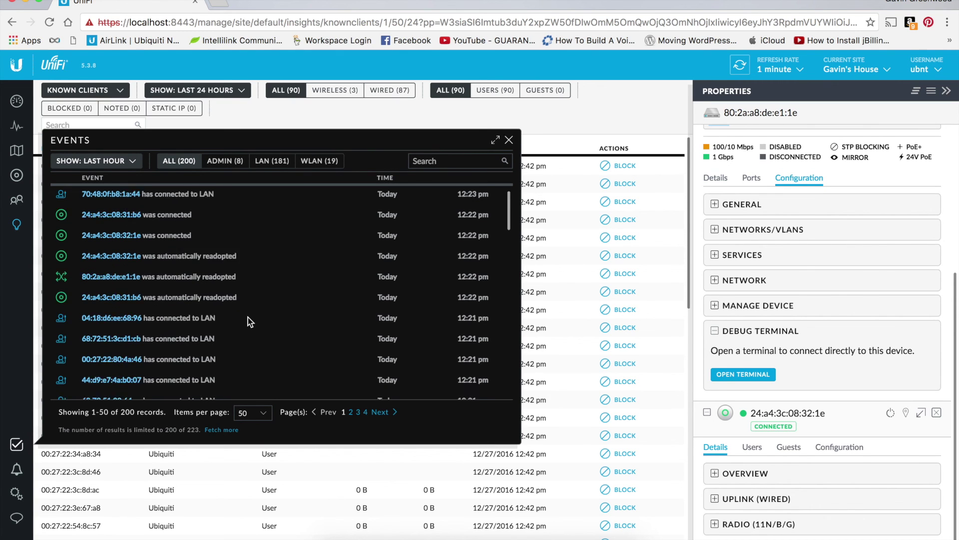
scroll(248, 317, down, 8)
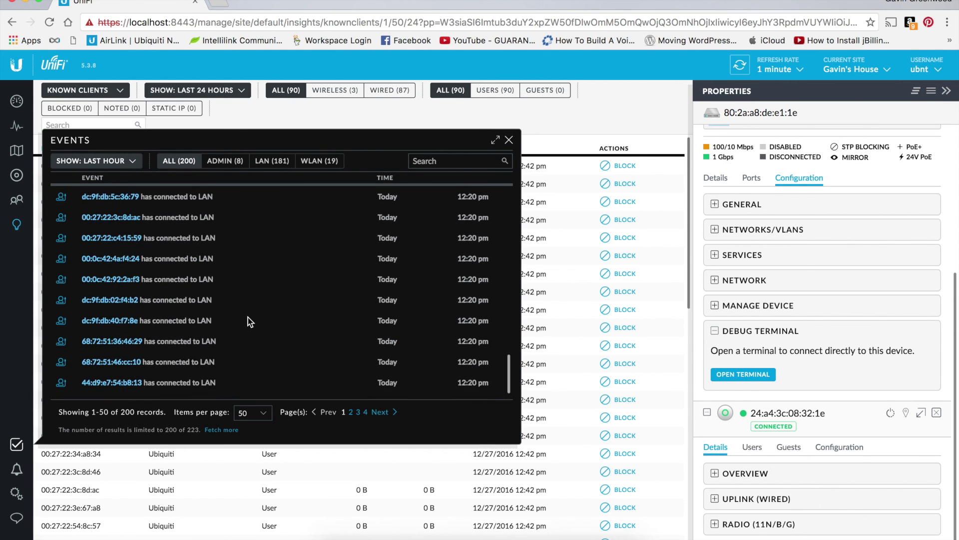
scroll(340, 272, up, 18)
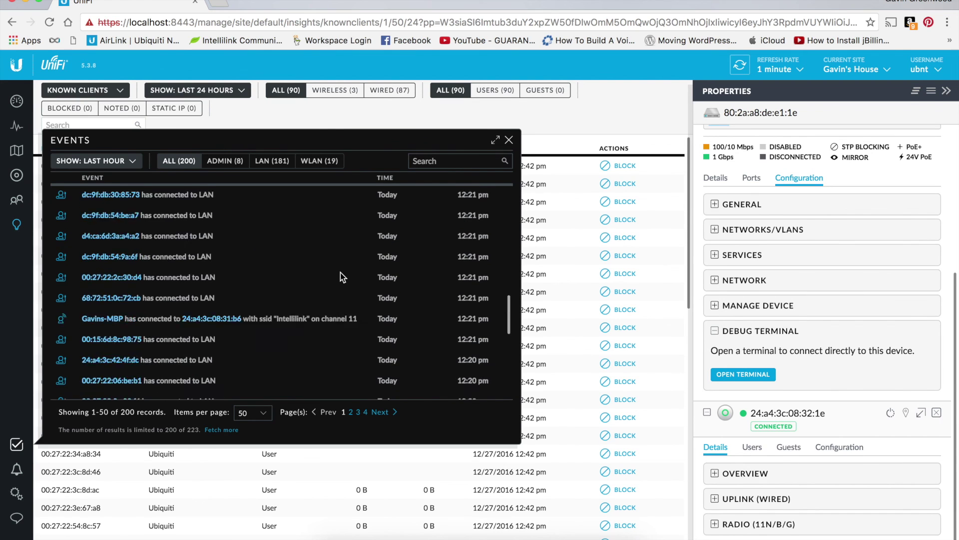